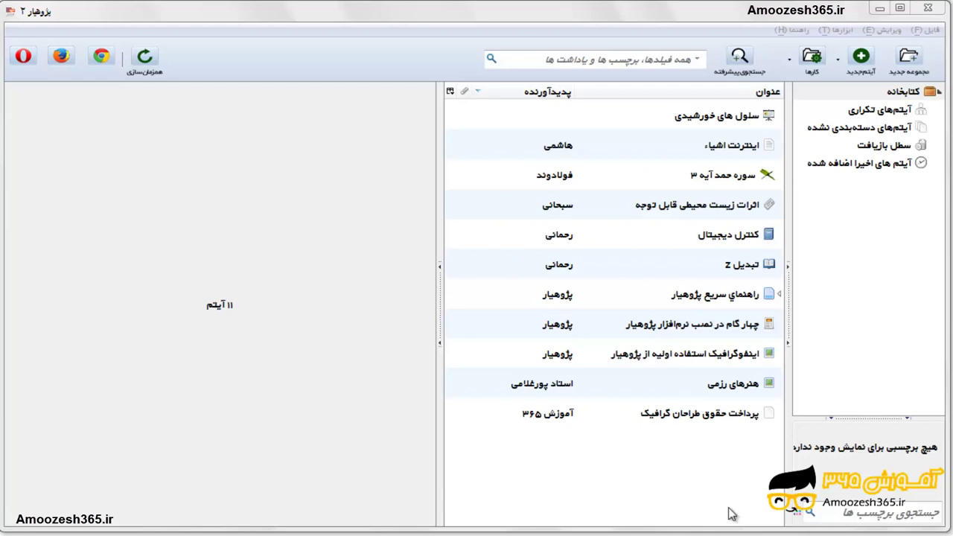
- Create a new hearing item (استماع) in the library and title it "تجدید نظر در مورد امور رفاهی"
left_click(928, 31)
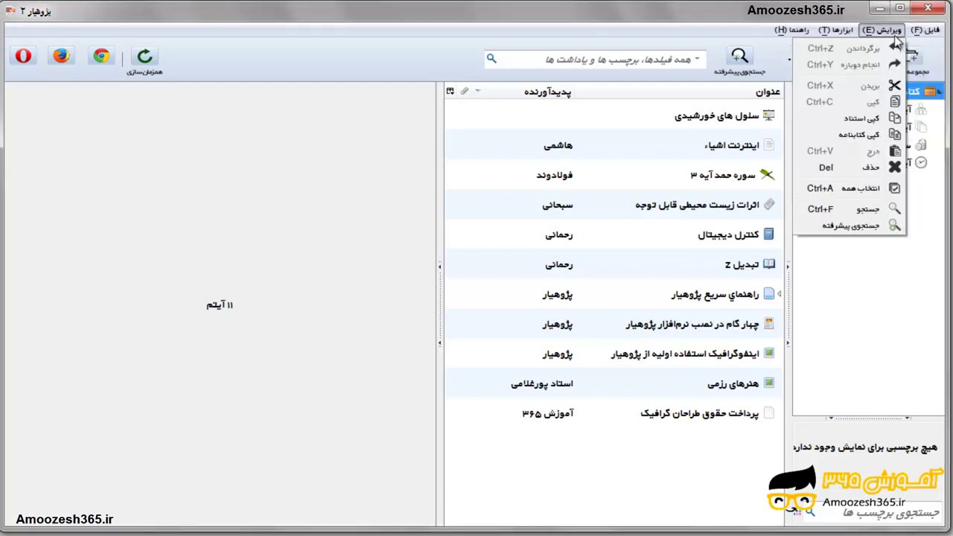
mouse_move(912, 89)
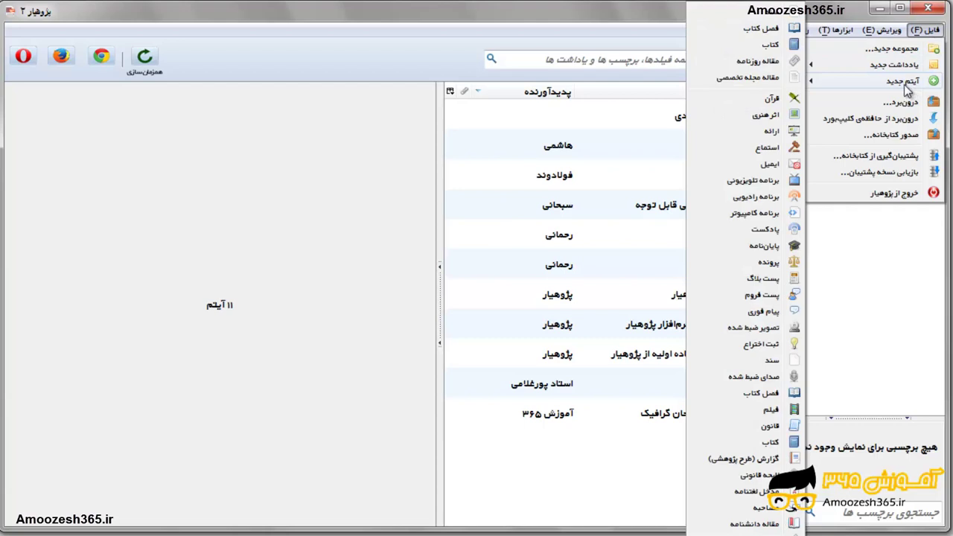
left_click(770, 148)
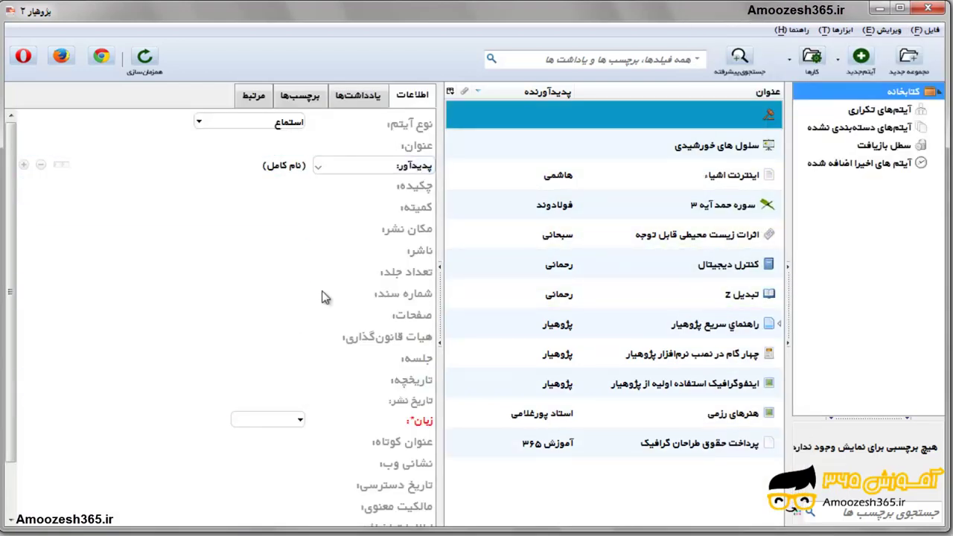
left_click(270, 146)
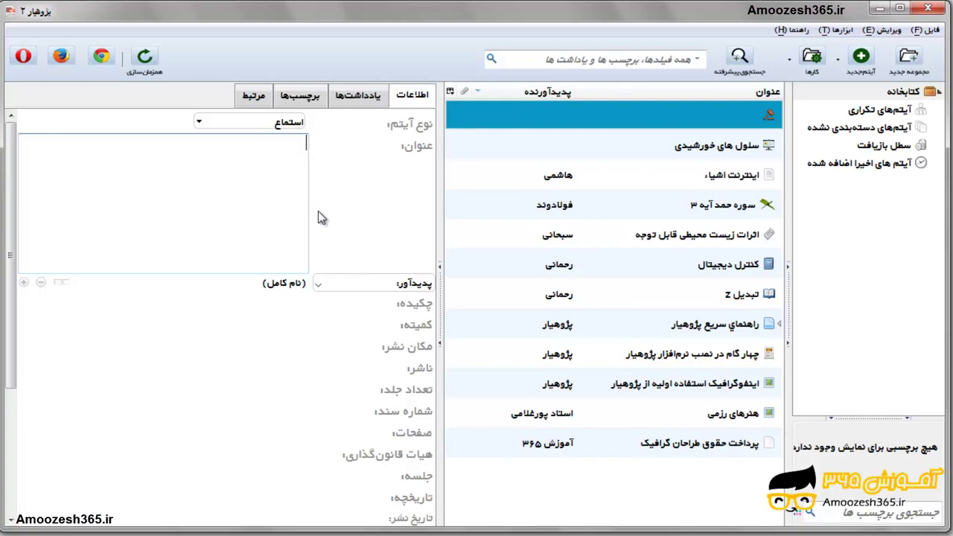
type("ز")
key("BackSpace")
type("تجدید نظر در مورد امور رفاهی")
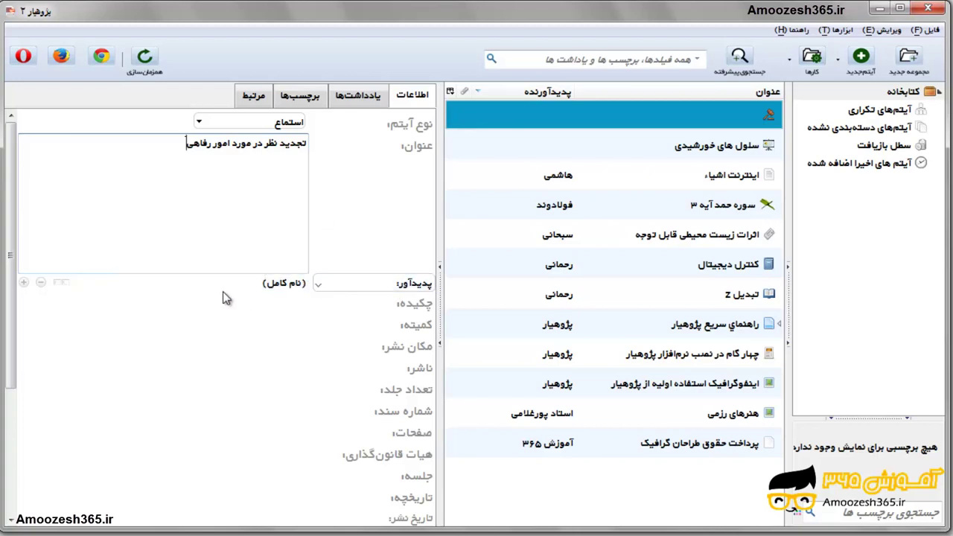
- Split the hearing item's creator entry into separate surname and first-name fields and enter the creator's name
left_click(246, 282)
left_click(233, 164)
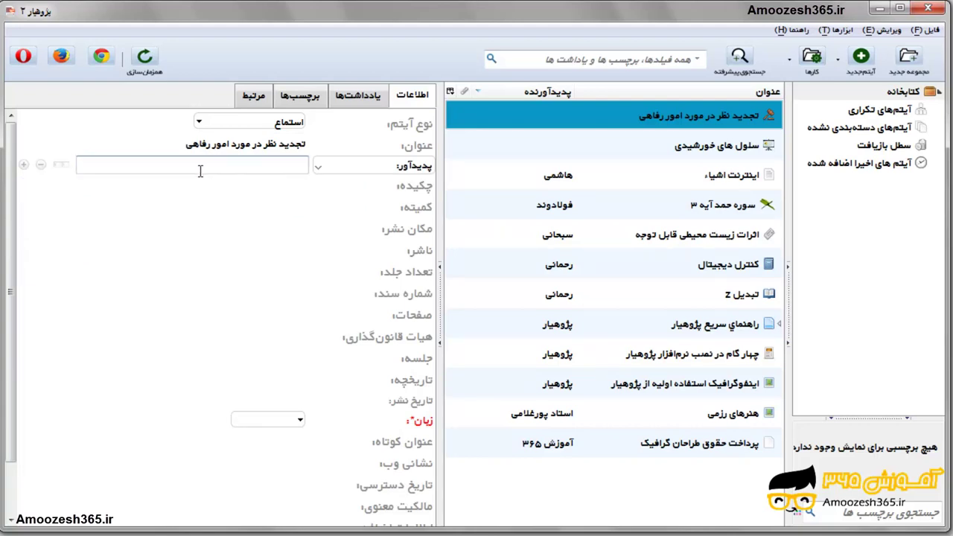
left_click(59, 165)
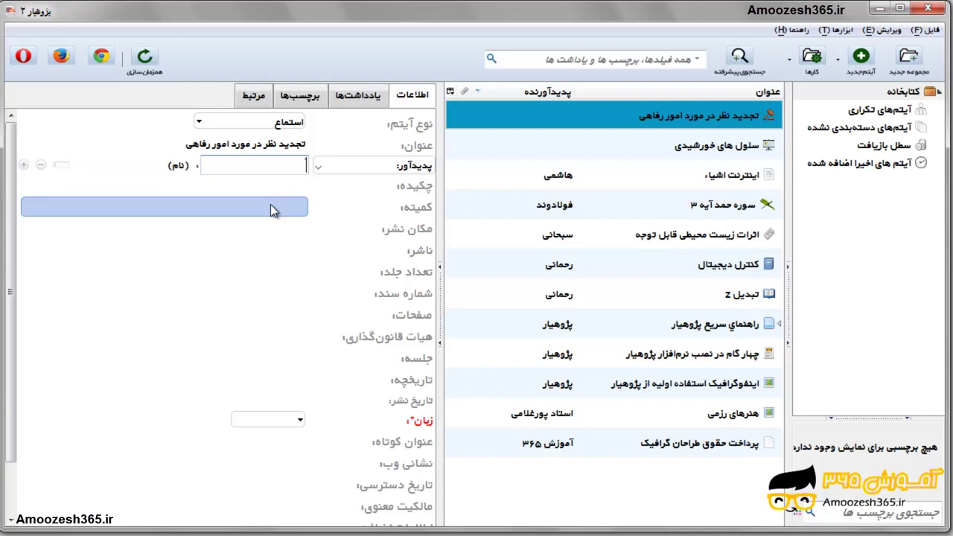
type("امینی")
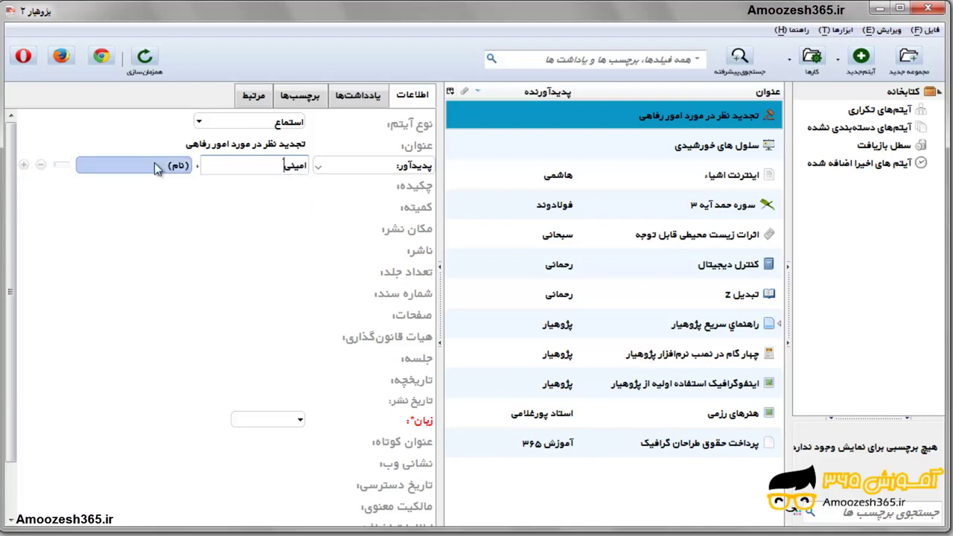
left_click(154, 164)
left_click(238, 166)
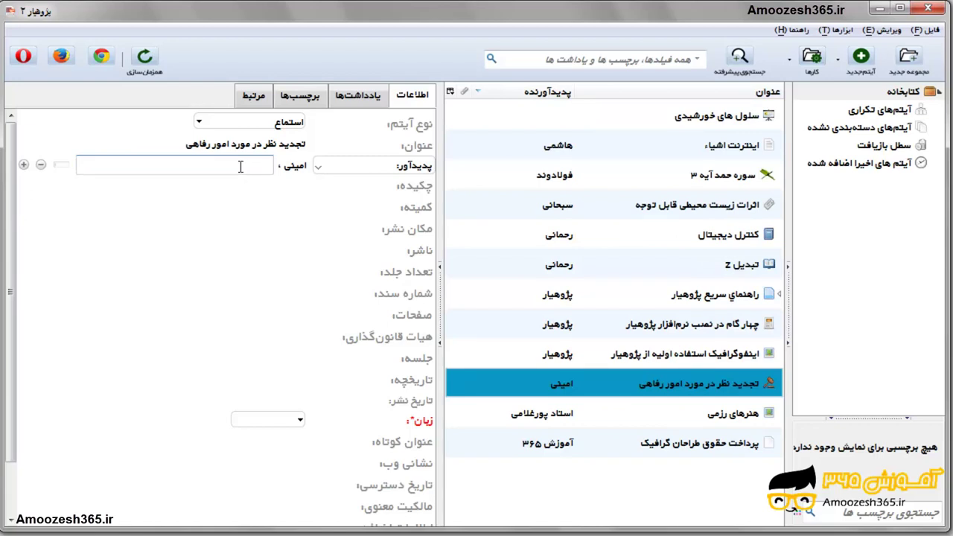
type("رضا")
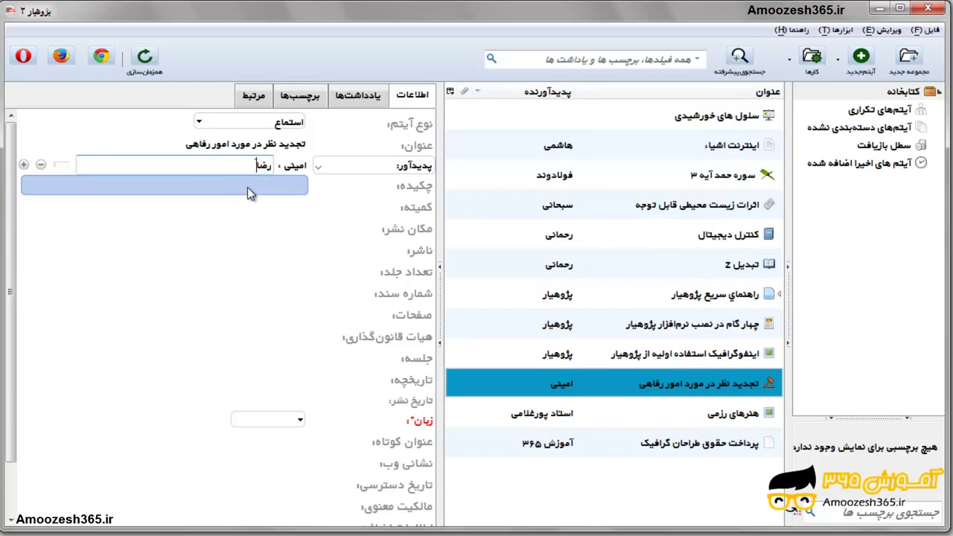
left_click(249, 187)
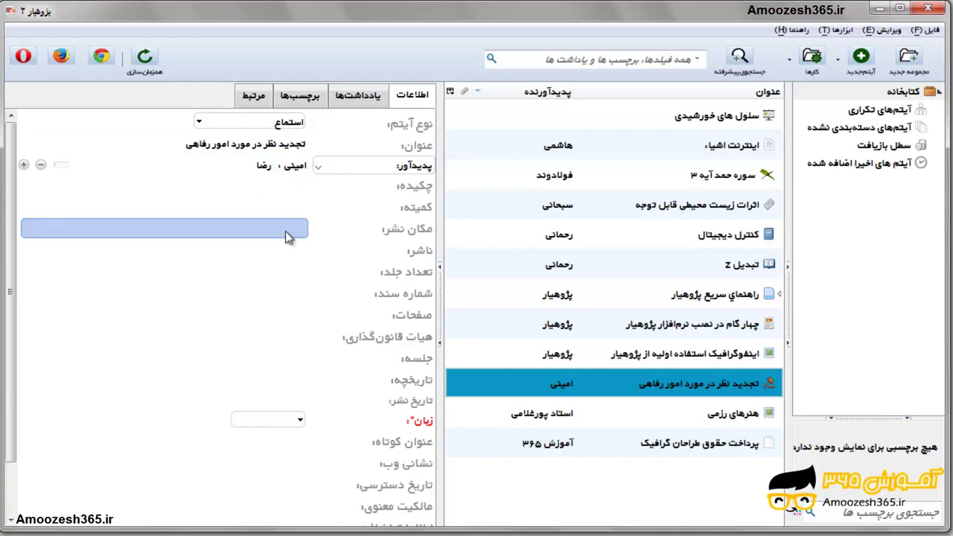
- Set the hearing item's place of publication to "تهران" and its publisher to "مجلس شورای اسلامی ایران"
left_click(283, 229)
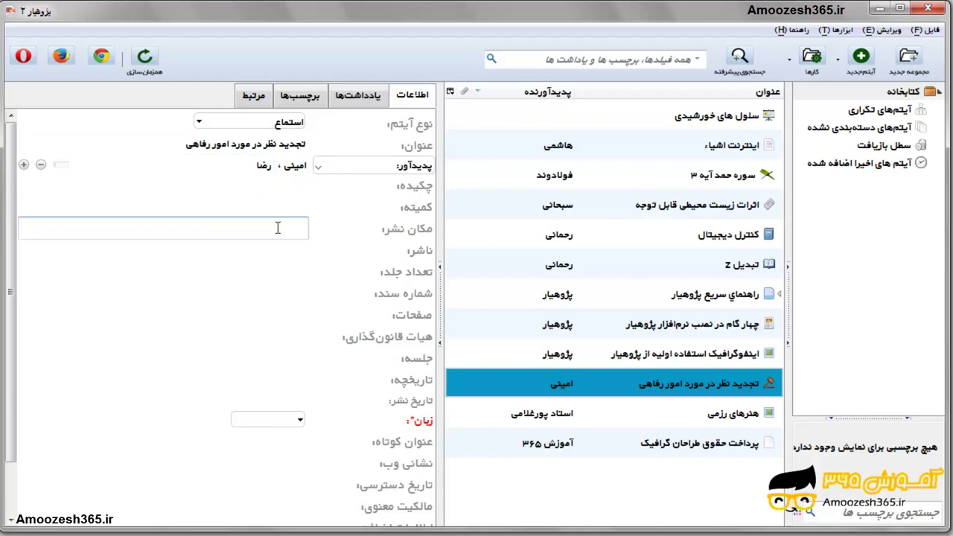
type("تهران")
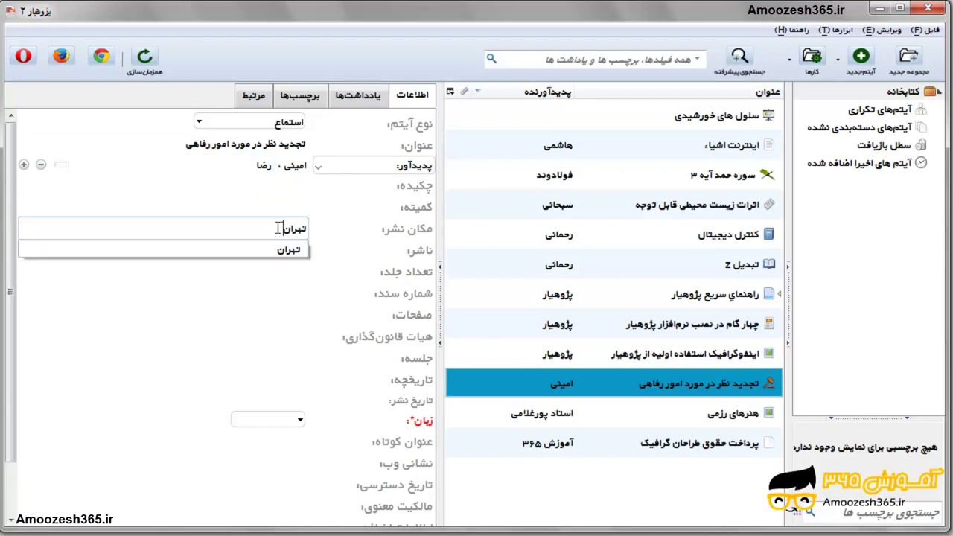
left_click(288, 250)
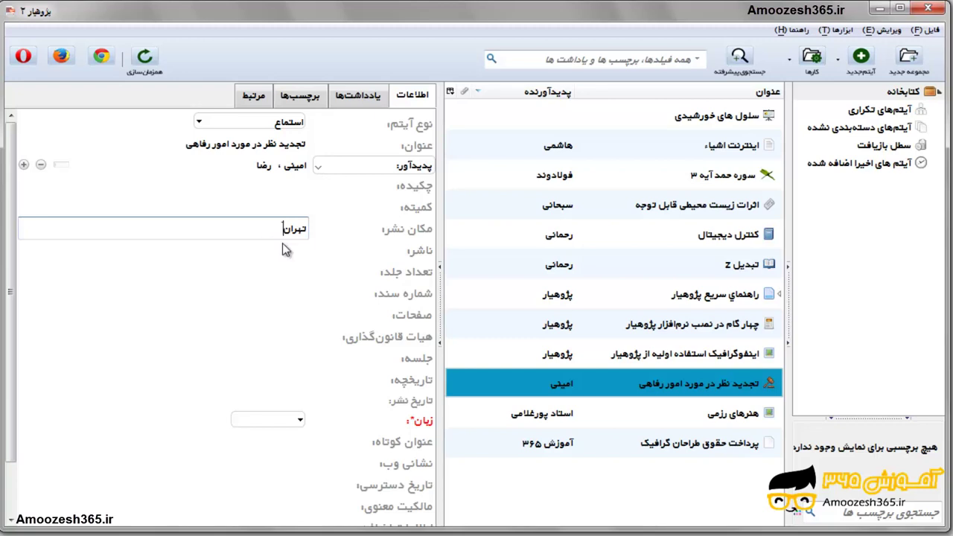
left_click(283, 255)
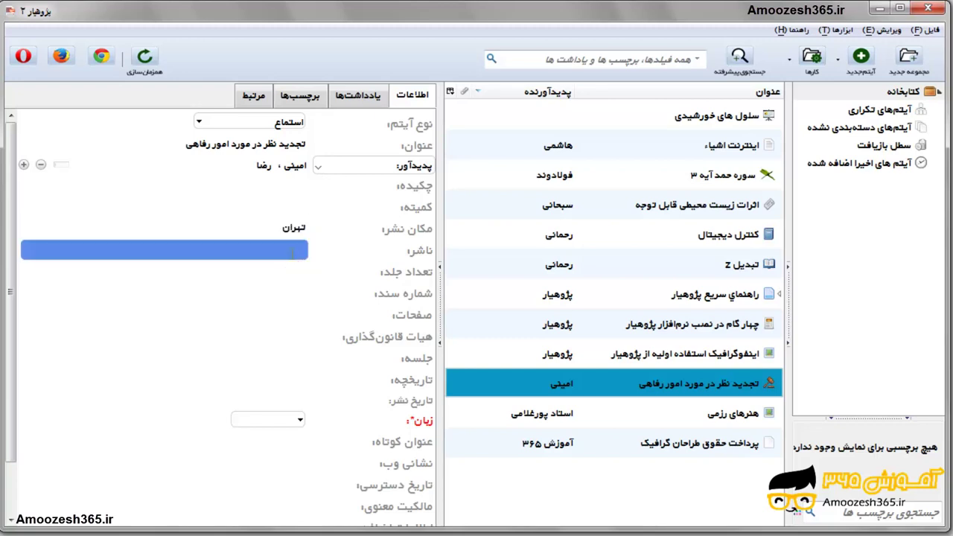
left_click(283, 255)
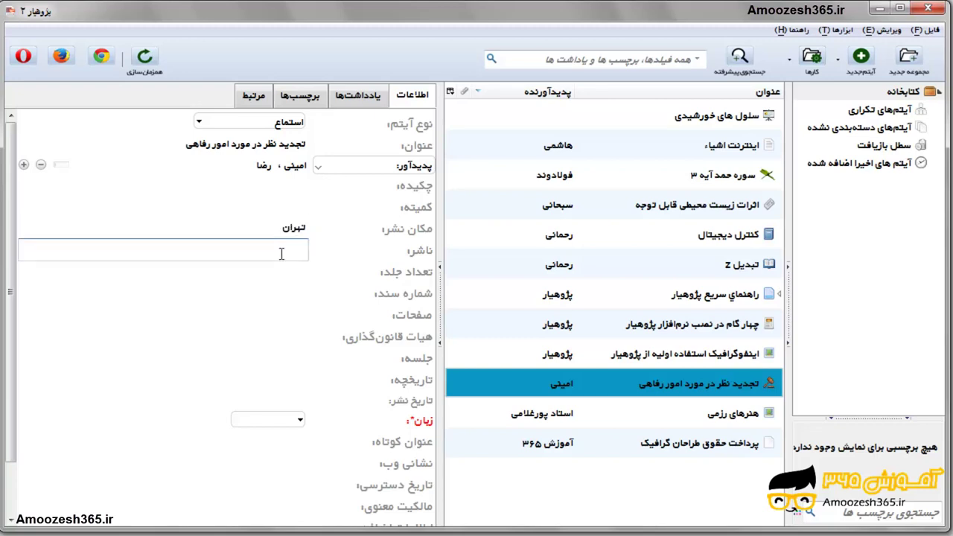
type("مج")
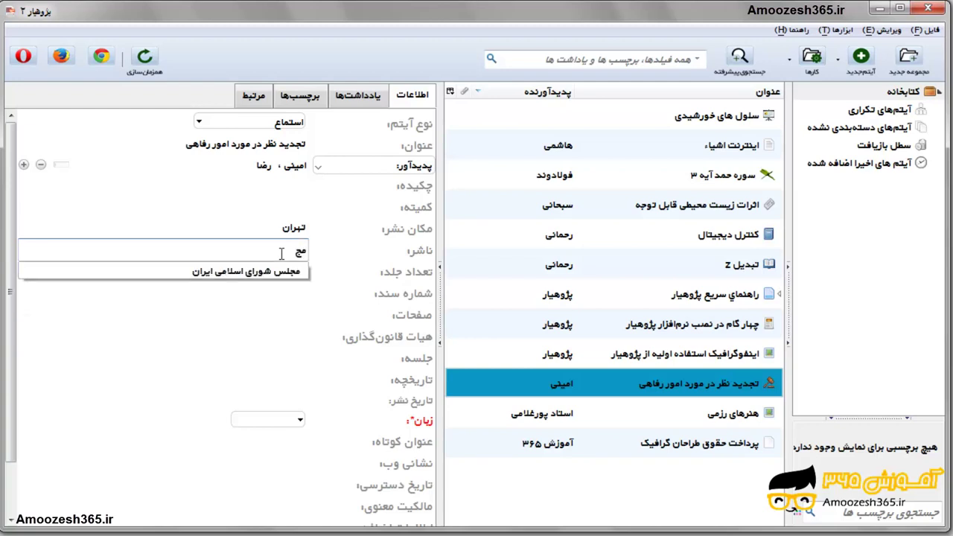
left_click(277, 271)
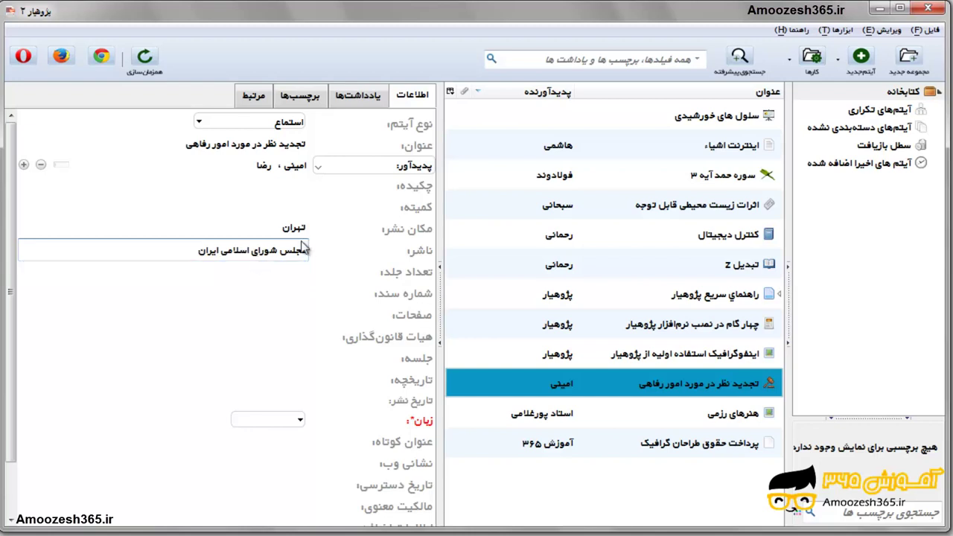
key("Return")
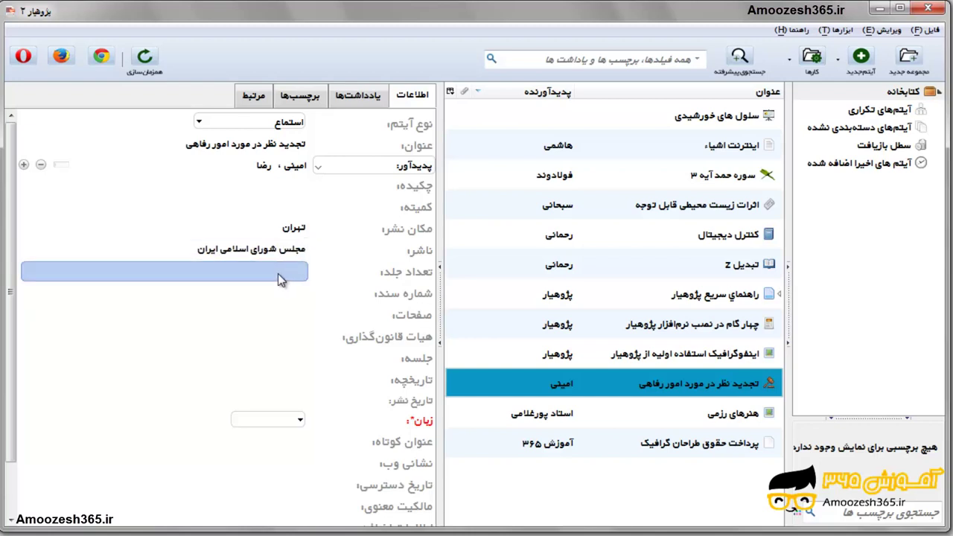
- Set the hearing item's number of volumes to ۱ and its document number to ۴۹۸۵۳
left_click(278, 273)
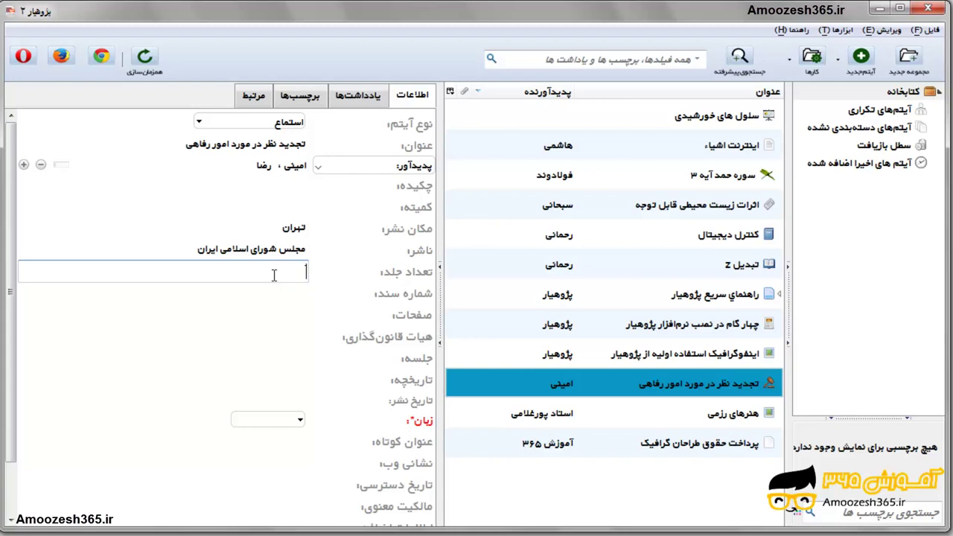
type("1")
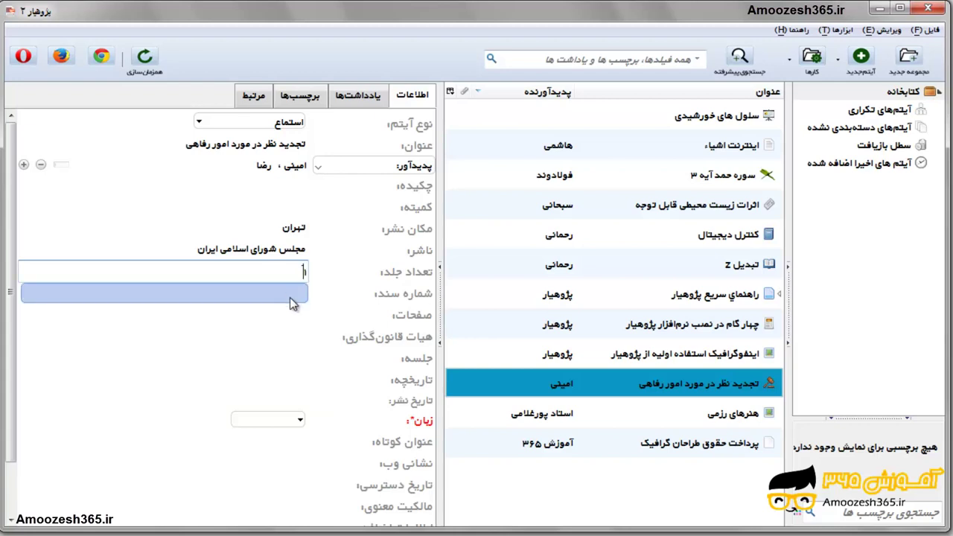
left_click(282, 294)
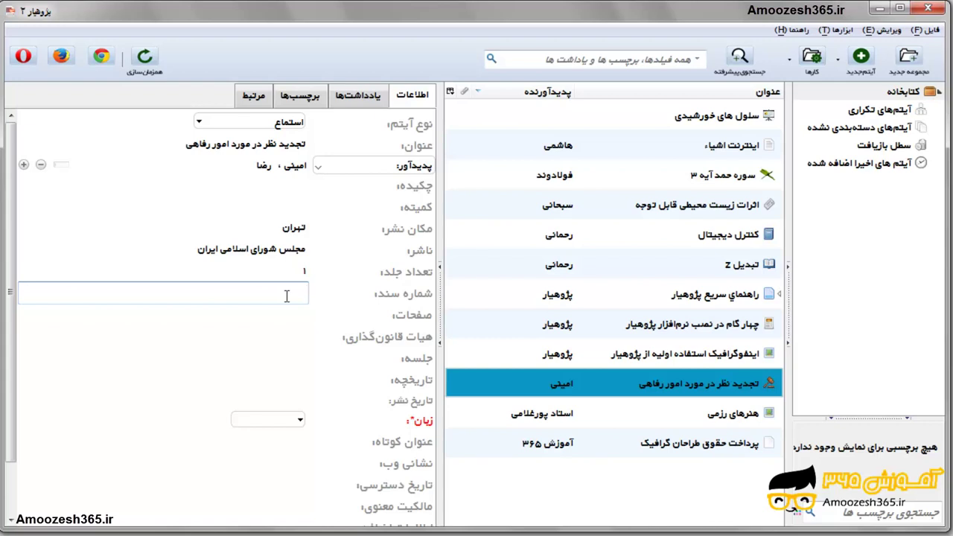
type("۴۹")
type("۲۵۳")
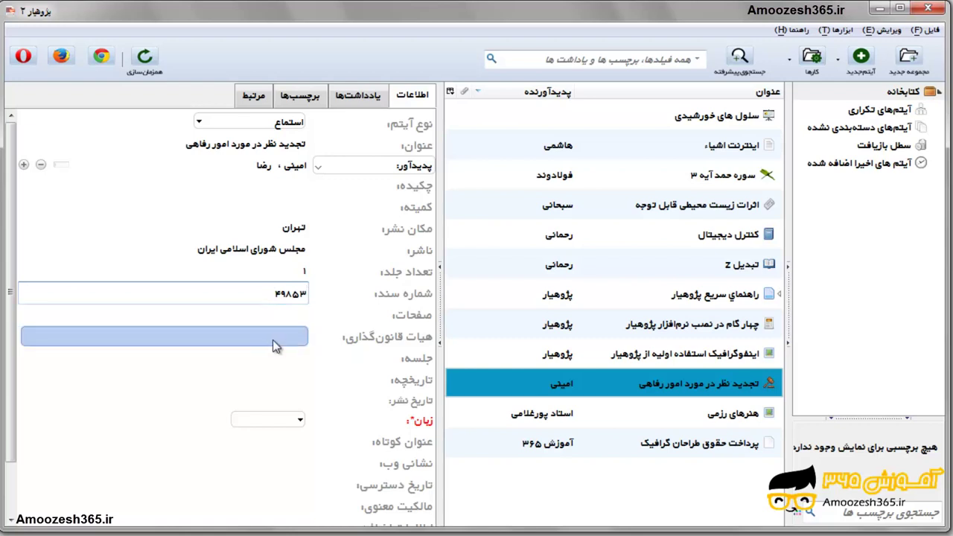
- Enter "شورای شهر تهران" as the hearing item's legislative body (هیات قانون‌گذاری)
left_click(277, 341)
left_click(291, 336)
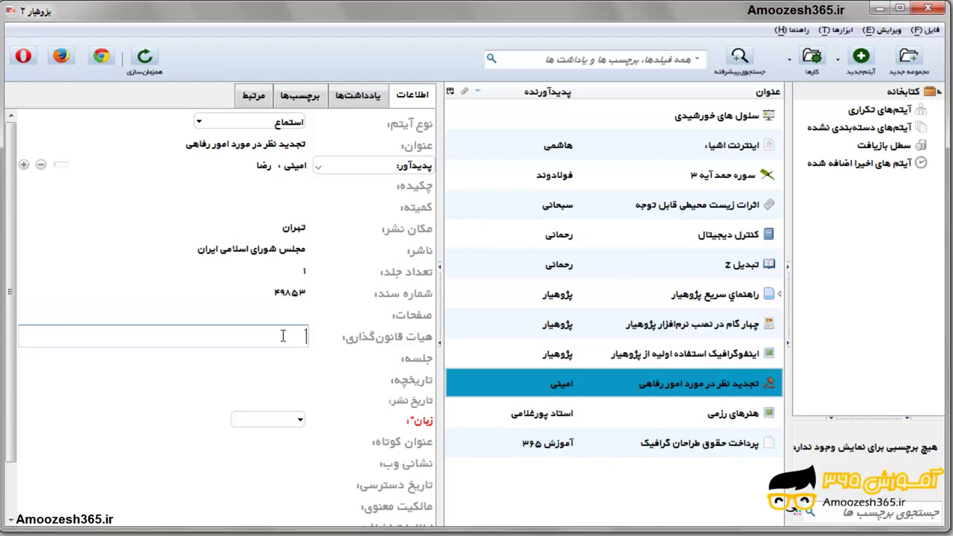
type("شورای شهر تمران")
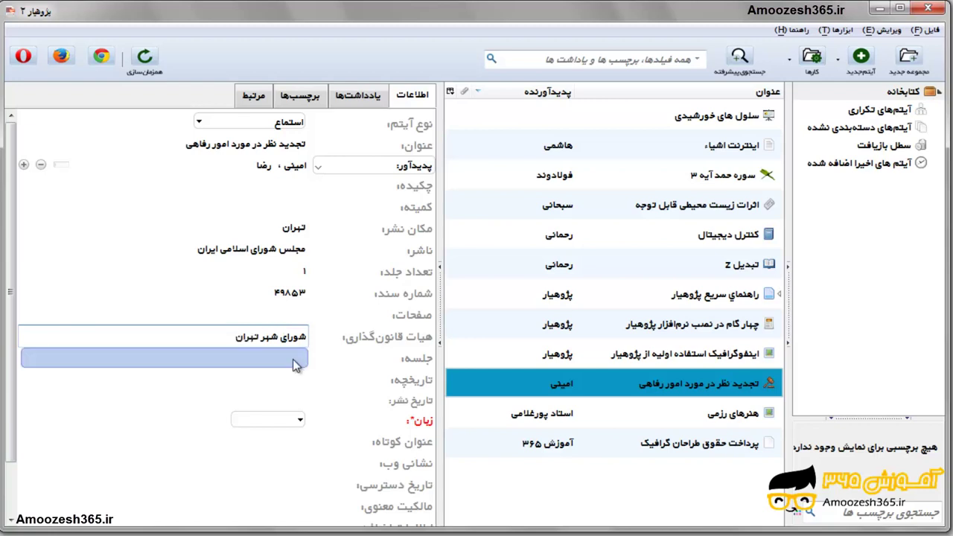
left_click(298, 362)
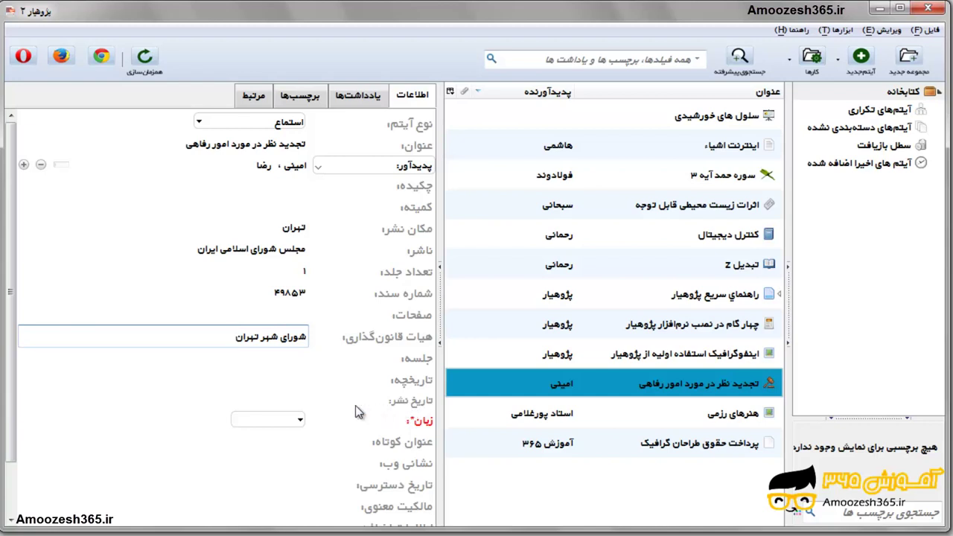
- Set the hearing item's publication date to ۱۳۹۶ and its language to Farsi
left_click(291, 406)
left_click(291, 405)
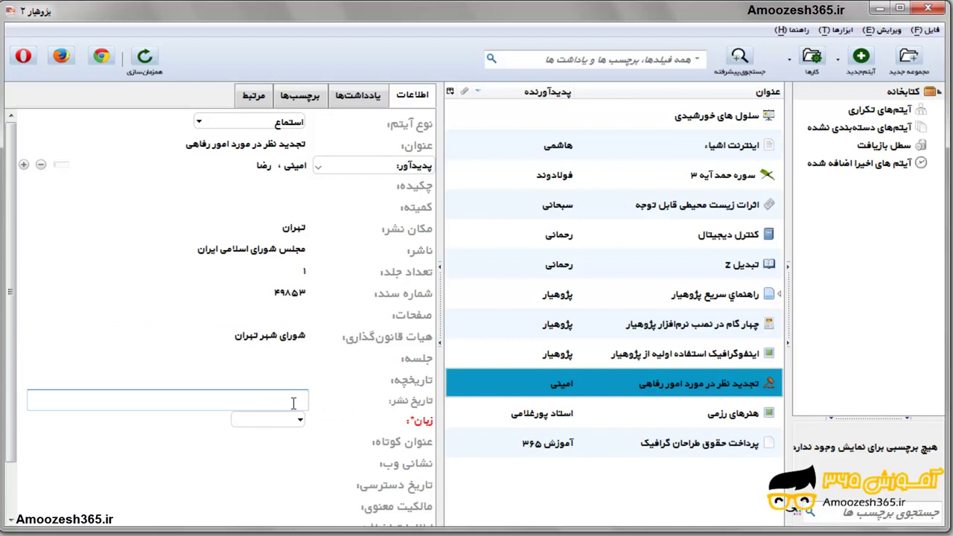
type("۱۹")
type("۳۹۶")
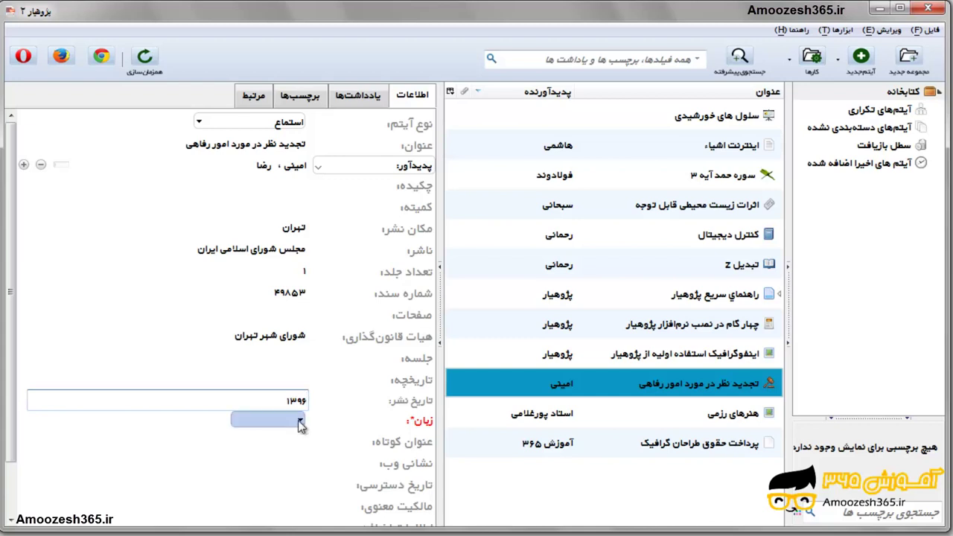
left_click(300, 423)
left_click(301, 422)
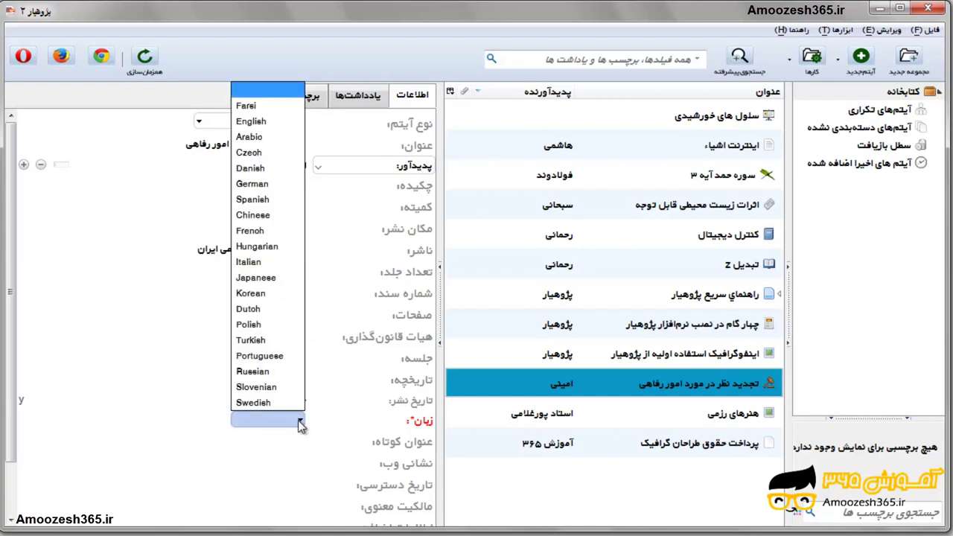
left_click(251, 105)
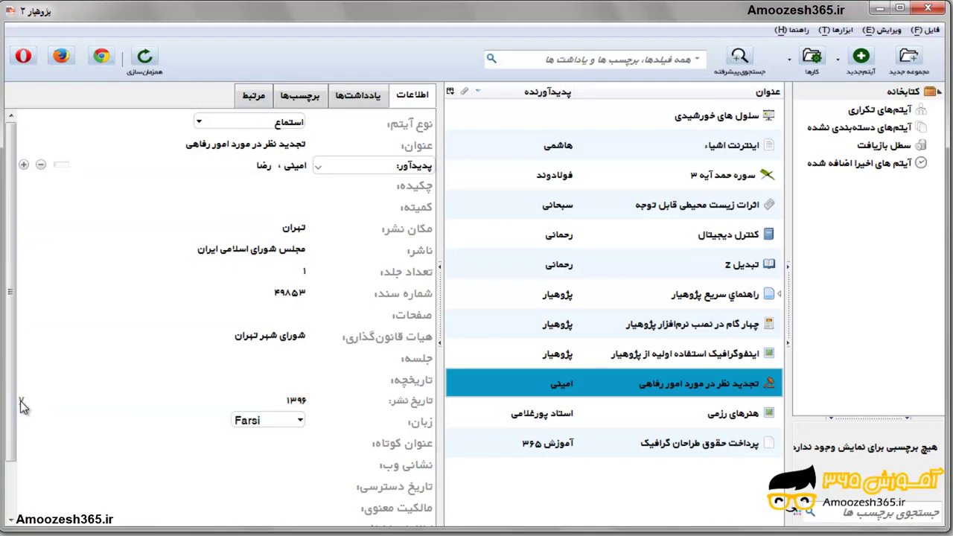
scroll(322, 426, "down", 2)
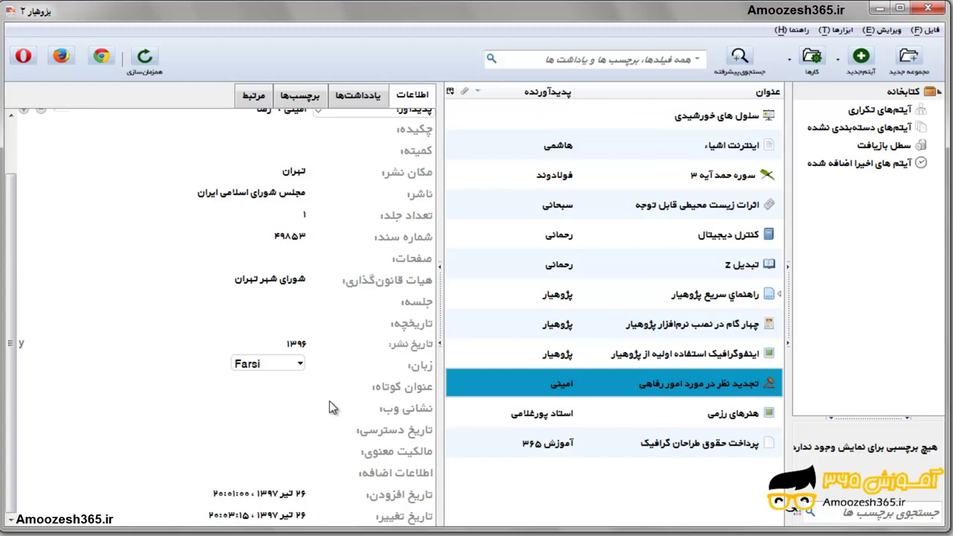
scroll(329, 400, "up", 2)
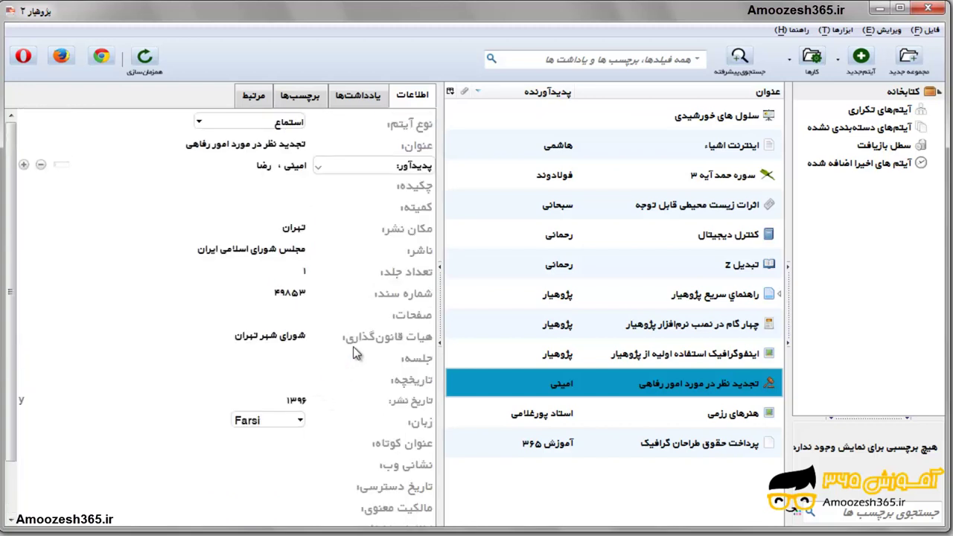